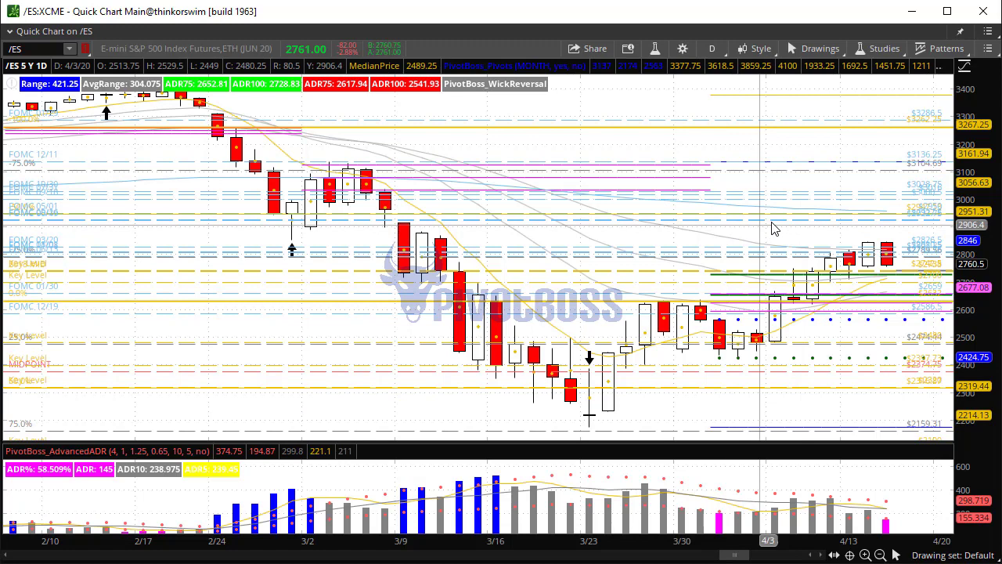
scroll(773, 243, up, 5)
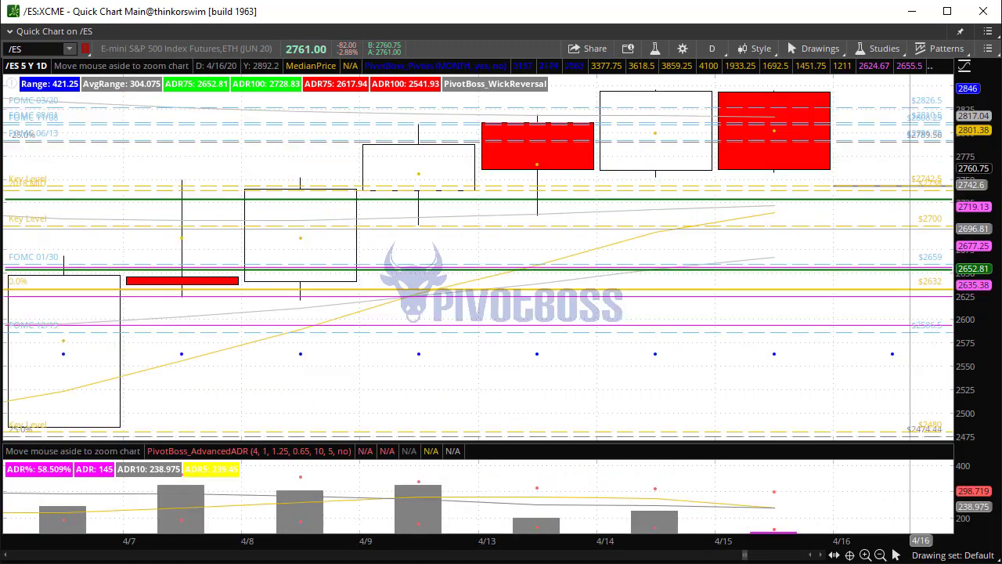
drag(145, 295, 178, 168)
drag(201, 260, 202, 309)
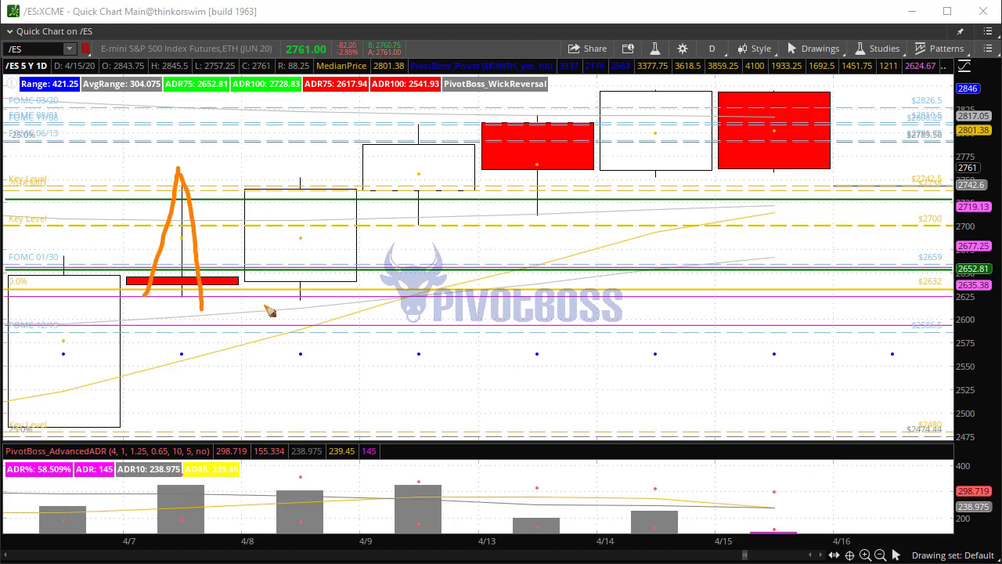
drag(266, 307, 296, 135)
mouse_move(403, 191)
mouse_down()
mouse_move(415, 234)
mouse_move(436, 135)
mouse_up()
drag(507, 123, 513, 129)
drag(529, 178, 534, 211)
drag(636, 188, 673, 69)
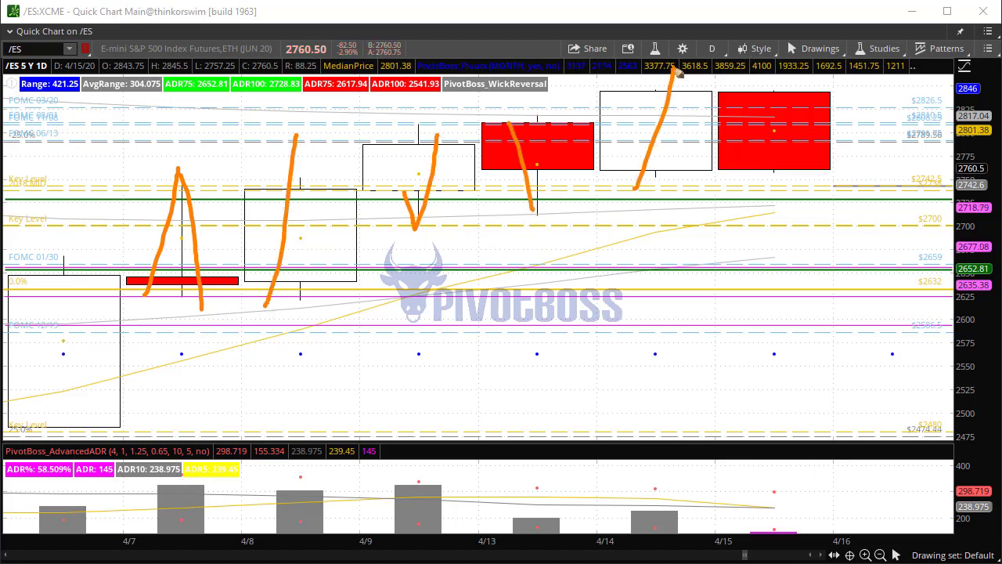
mouse_move(720, 92)
mouse_down()
mouse_move(752, 182)
mouse_move(764, 145)
mouse_up()
mouse_move(678, 82)
mouse_down()
mouse_move(692, 102)
mouse_move(671, 105)
mouse_move(694, 85)
mouse_move(699, 92)
mouse_up()
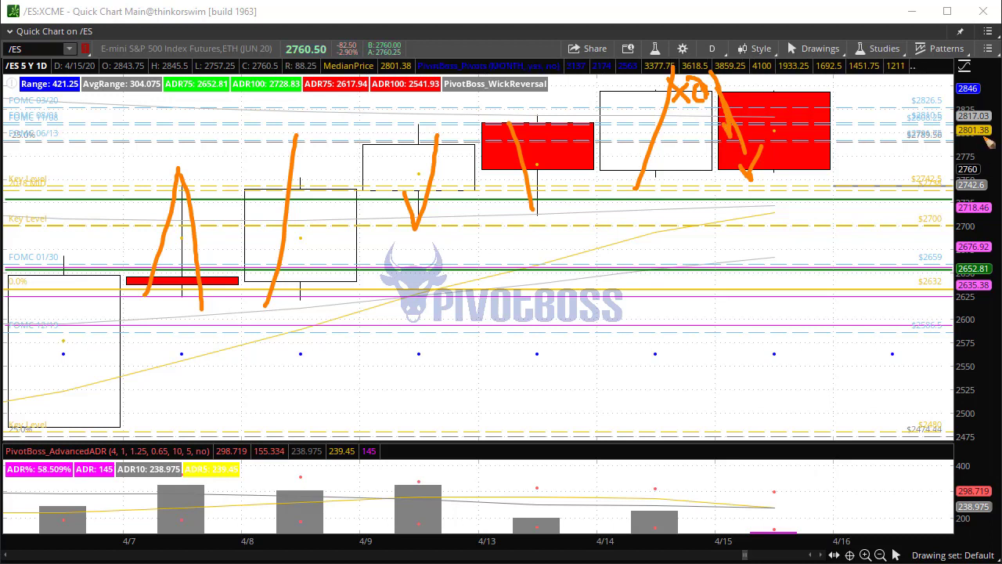
mouse_move(993, 134)
mouse_down()
mouse_move(961, 122)
mouse_move(998, 118)
mouse_up()
mouse_move(626, 127)
mouse_down()
mouse_move(708, 132)
mouse_move(718, 182)
mouse_up()
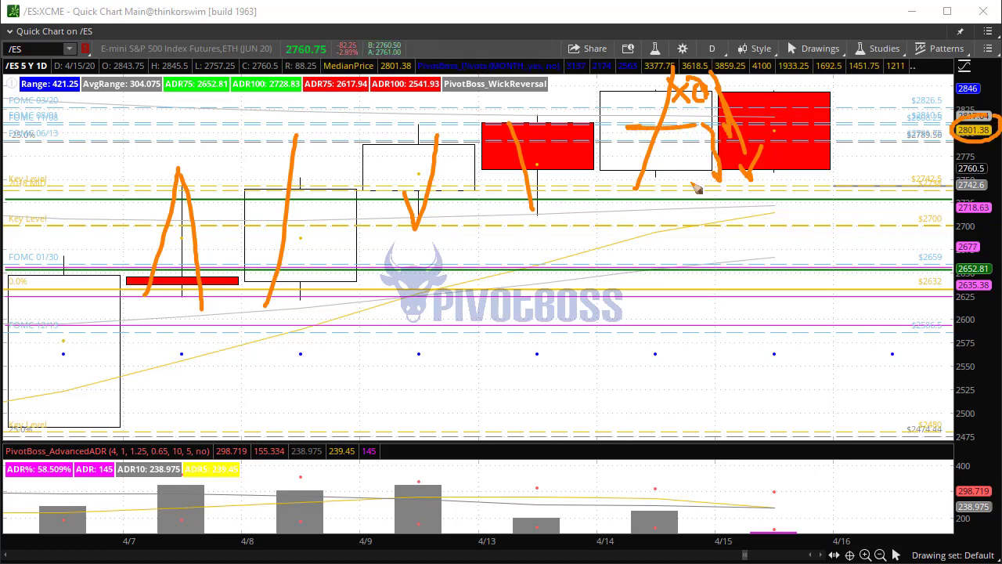
key(Escape)
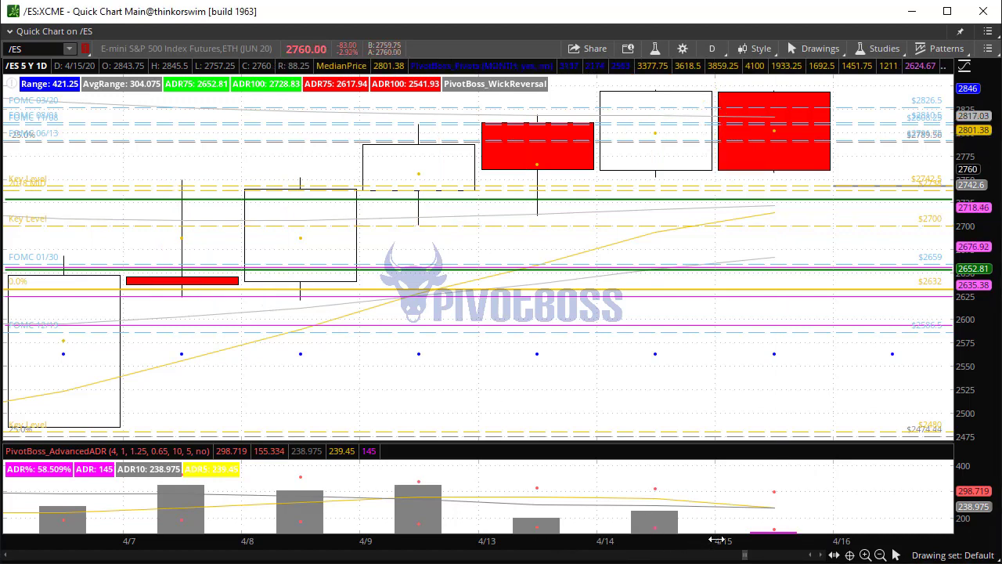
Zoom the /ES daily chart back out to span January 6 through April 13.
scroll(714, 539, down, 5)
scroll(694, 539, up, 2)
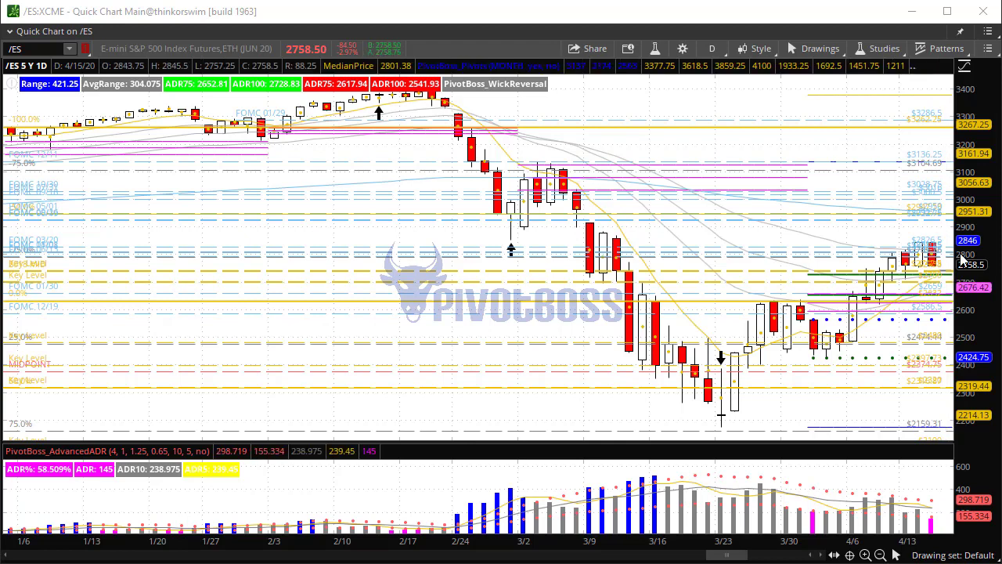
Load /NQ on the daily chart and sketch a down move plus a level line near 8,500.
text(/NQ)
key(Return)
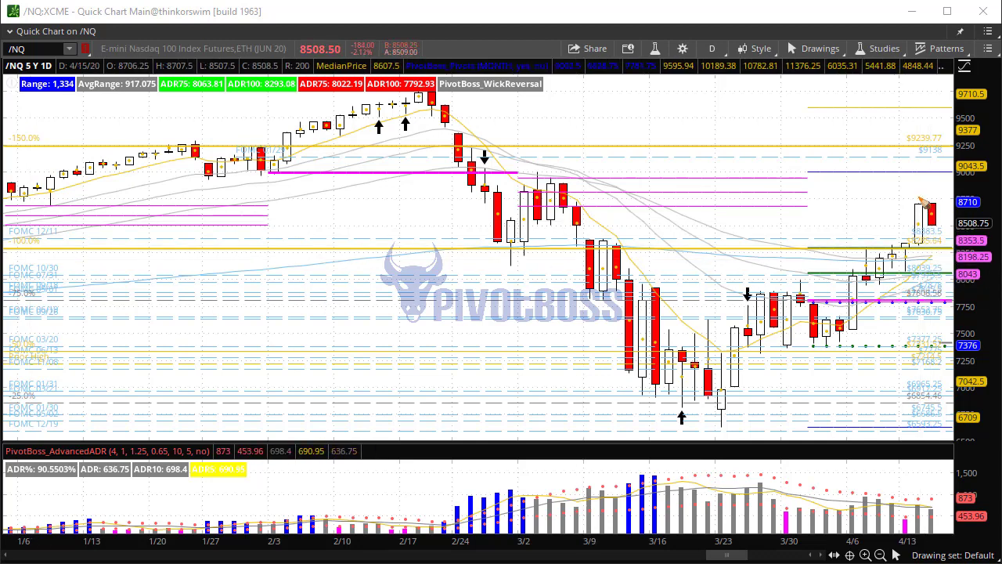
mouse_move(920, 198)
mouse_down()
mouse_move(935, 235)
mouse_move(906, 221)
mouse_move(942, 241)
mouse_move(945, 261)
mouse_up()
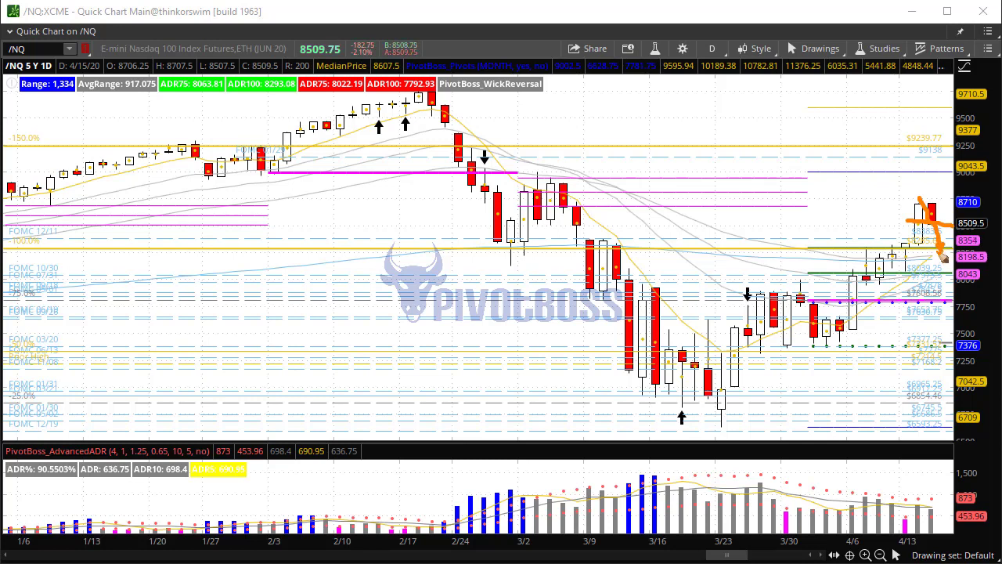
drag(943, 258, 893, 250)
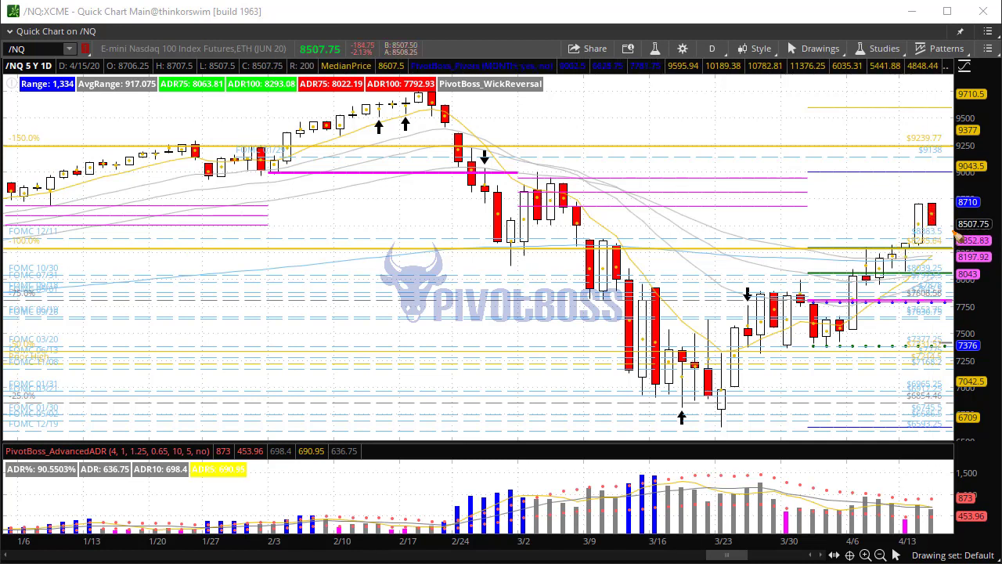
drag(955, 227, 451, 227)
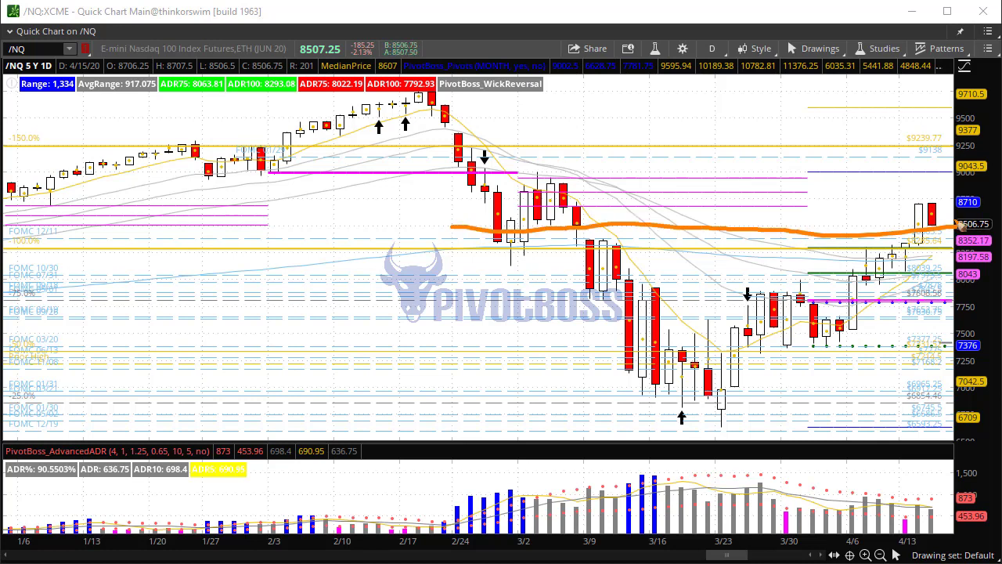
Circle the 8710 high, mark the 8200 level and support line, and circle the 4/6 breakout candles.
mouse_move(966, 202)
mouse_down()
mouse_move(993, 182)
mouse_move(977, 213)
mouse_move(951, 195)
mouse_up()
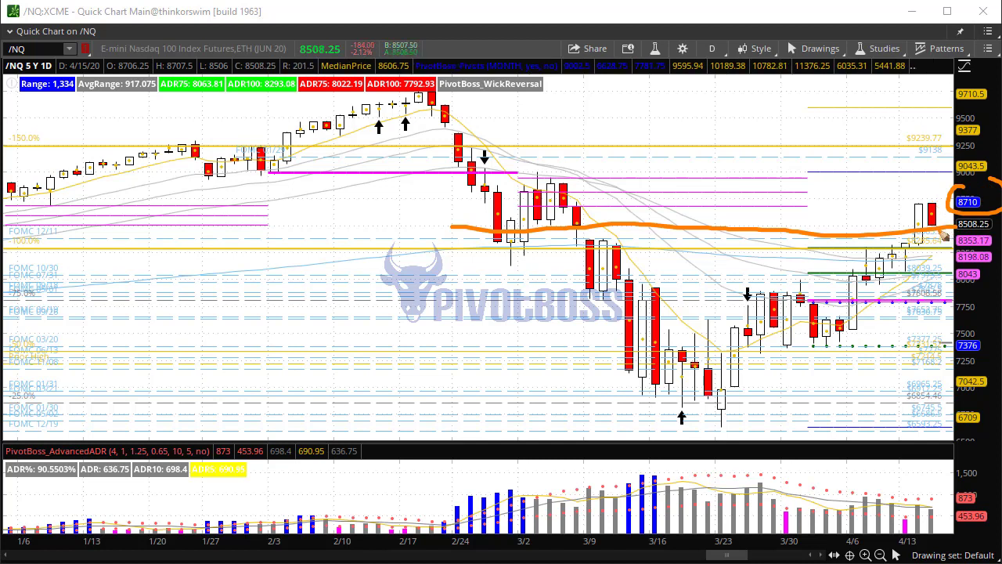
drag(943, 226, 944, 260)
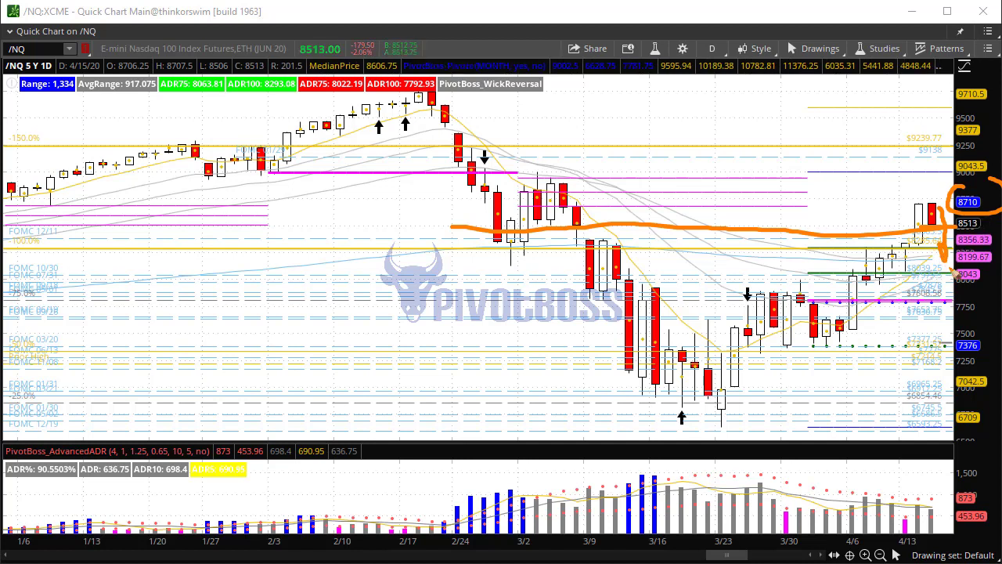
drag(900, 254, 944, 259)
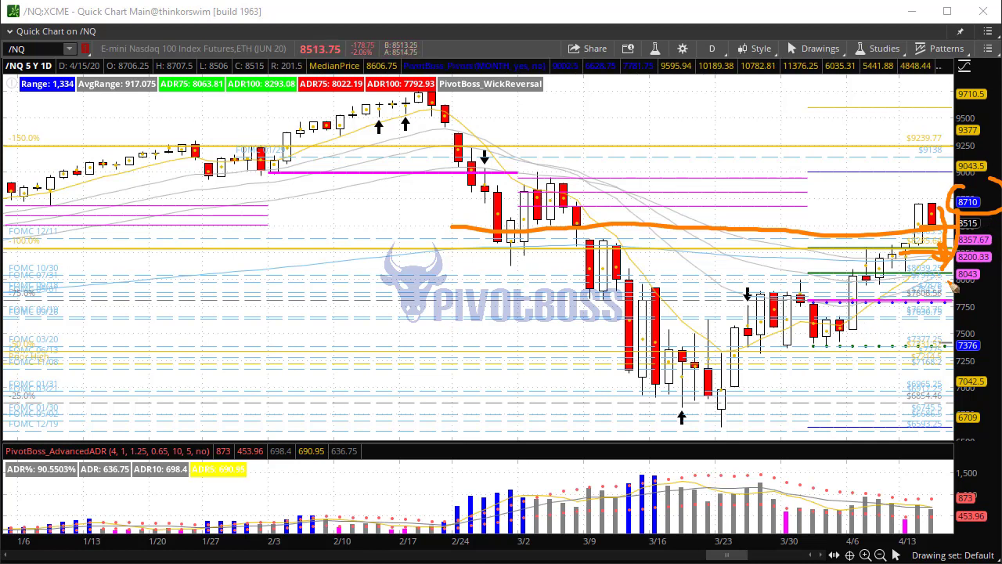
drag(951, 283, 744, 283)
mouse_move(859, 275)
mouse_down()
mouse_move(843, 281)
mouse_move(855, 282)
mouse_move(916, 194)
mouse_up()
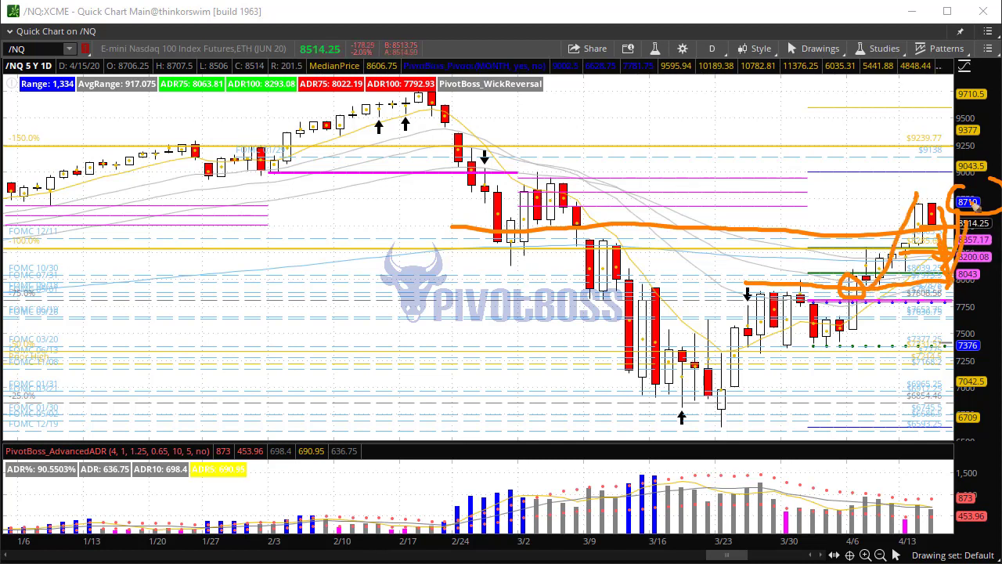
Draw a rising channel from the 3/23 low, then load the /CL daily chart.
drag(728, 427, 961, 283)
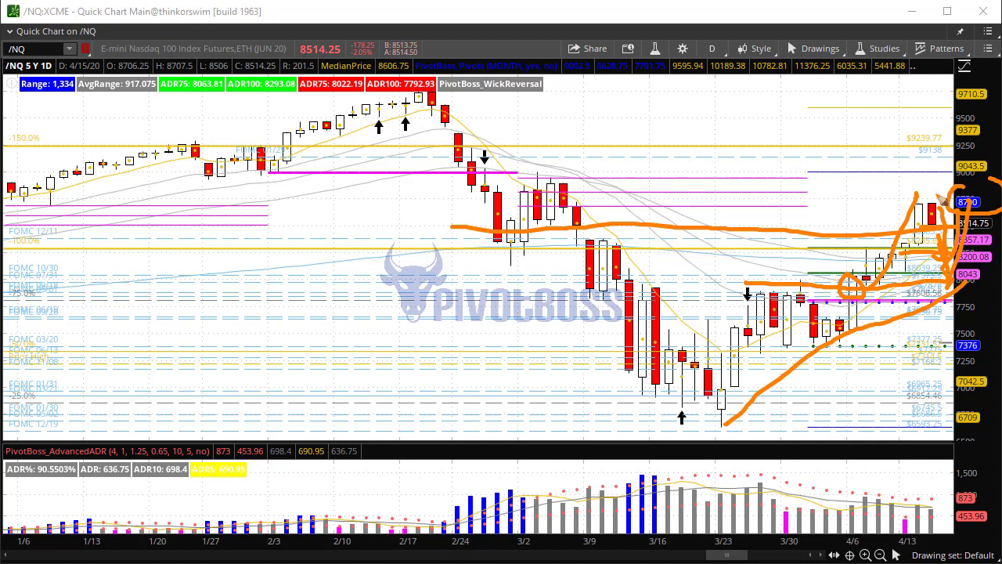
drag(940, 194, 626, 345)
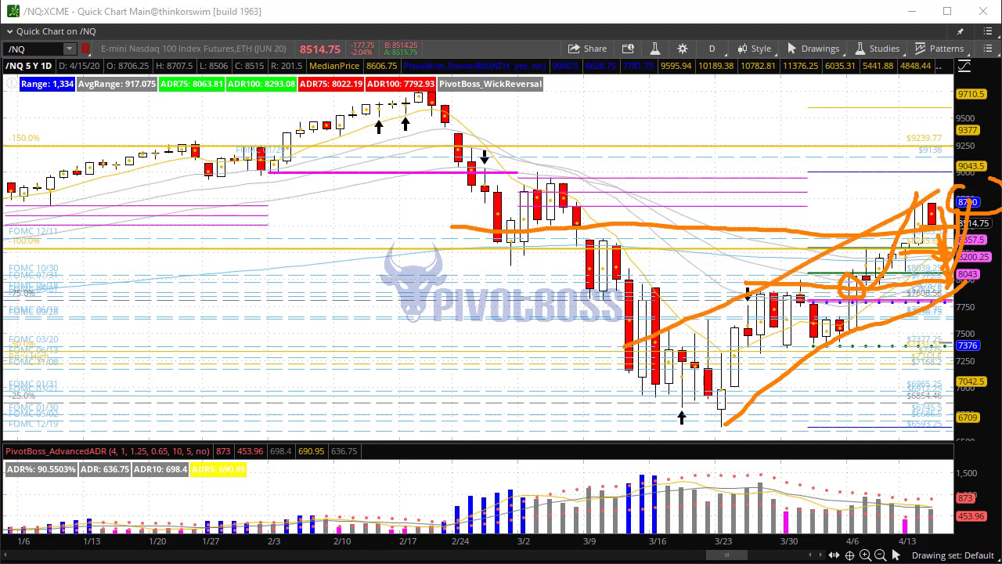
text(/CL)
key(Return)
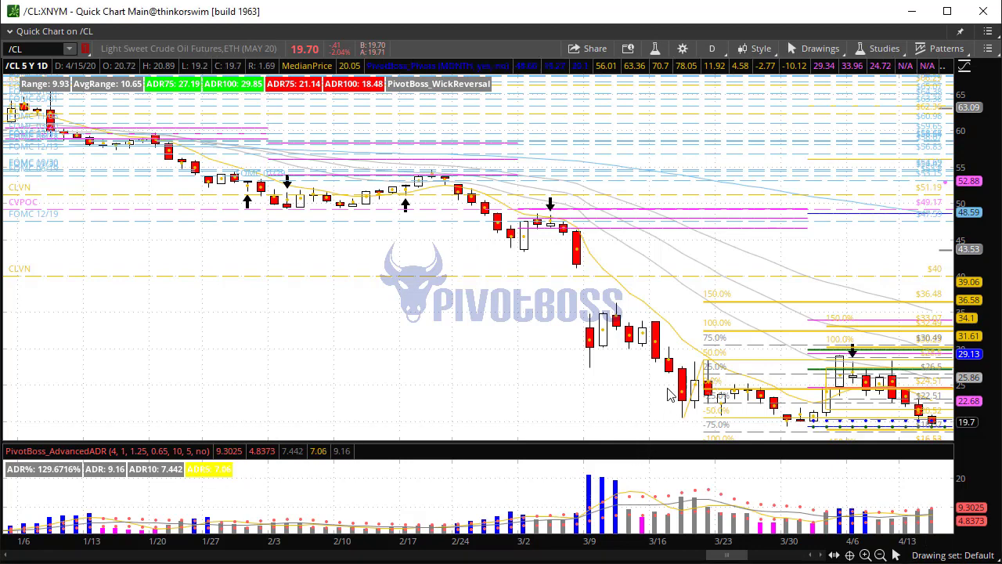
Zoom /CL to 3/17–4/15 and trace the late-March down swings and the rally to the 4/3 high.
drag(947, 416, 951, 419)
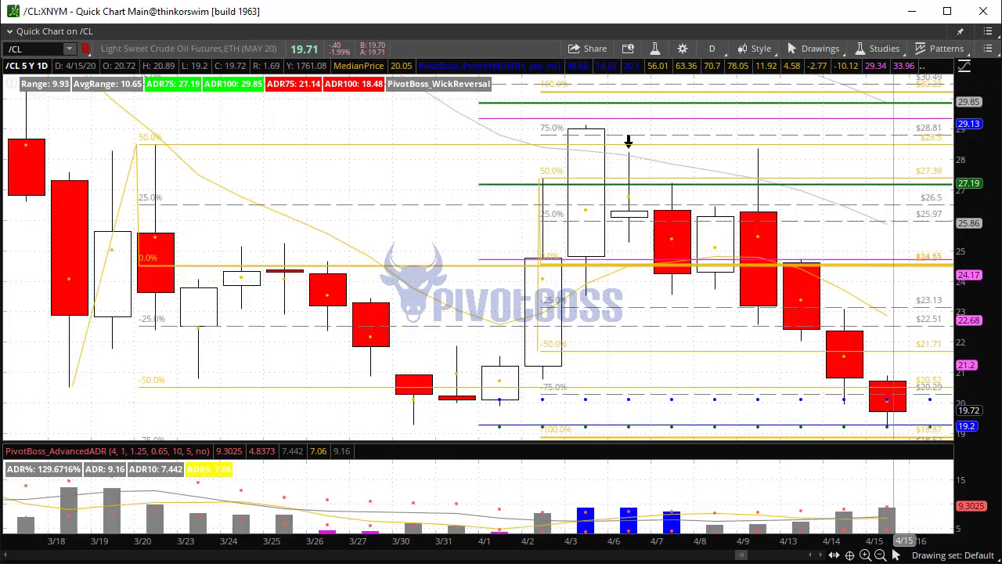
drag(133, 148, 101, 397)
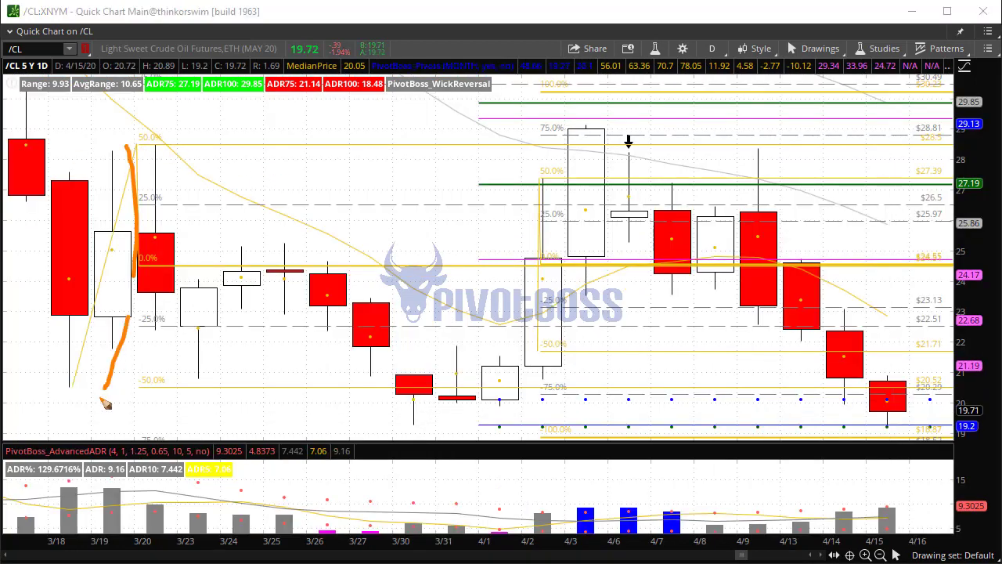
mouse_move(381, 379)
mouse_down()
mouse_move(527, 382)
mouse_move(396, 371)
mouse_move(428, 396)
mouse_move(440, 380)
mouse_move(505, 396)
mouse_move(567, 263)
mouse_up()
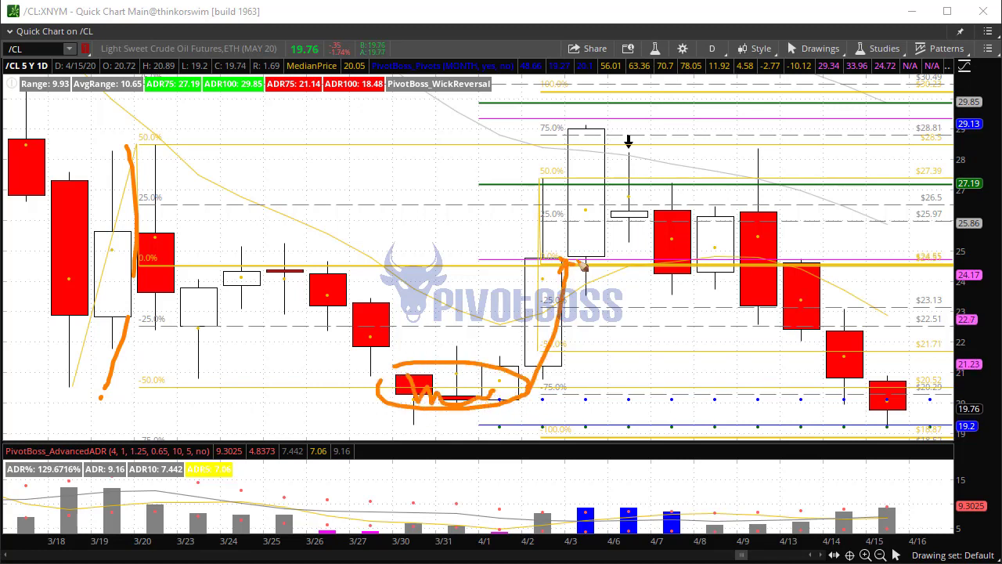
mouse_move(603, 133)
mouse_down()
mouse_move(581, 155)
mouse_move(605, 155)
mouse_up()
drag(558, 373, 564, 140)
drag(566, 105, 567, 117)
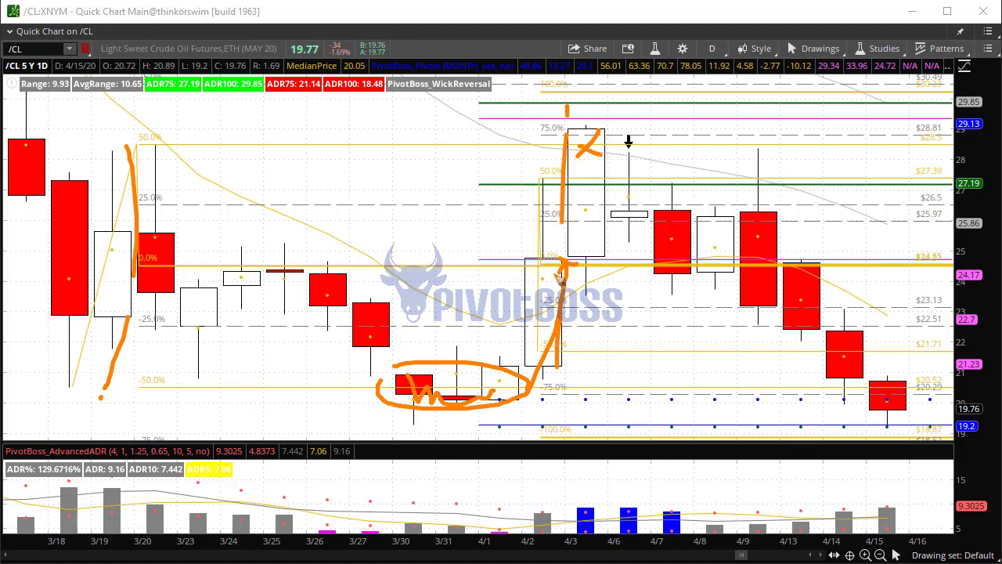
Clear the markup, then circle the 4/3 high, trace the decline and circle the 4/15 low near 19.2.
key(Escape)
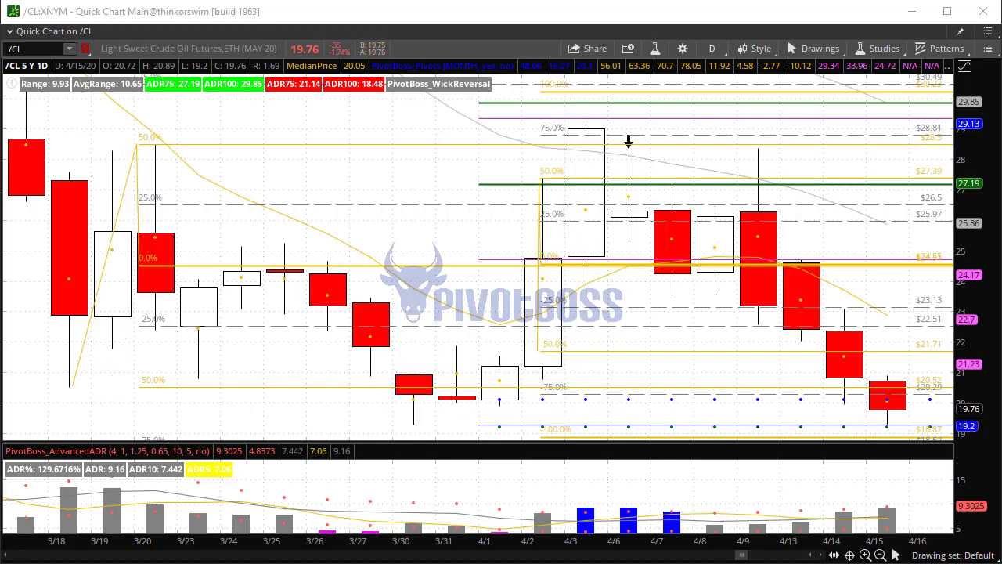
mouse_move(591, 114)
mouse_down()
mouse_move(606, 162)
mouse_move(607, 113)
mouse_move(740, 272)
mouse_move(808, 424)
mouse_up()
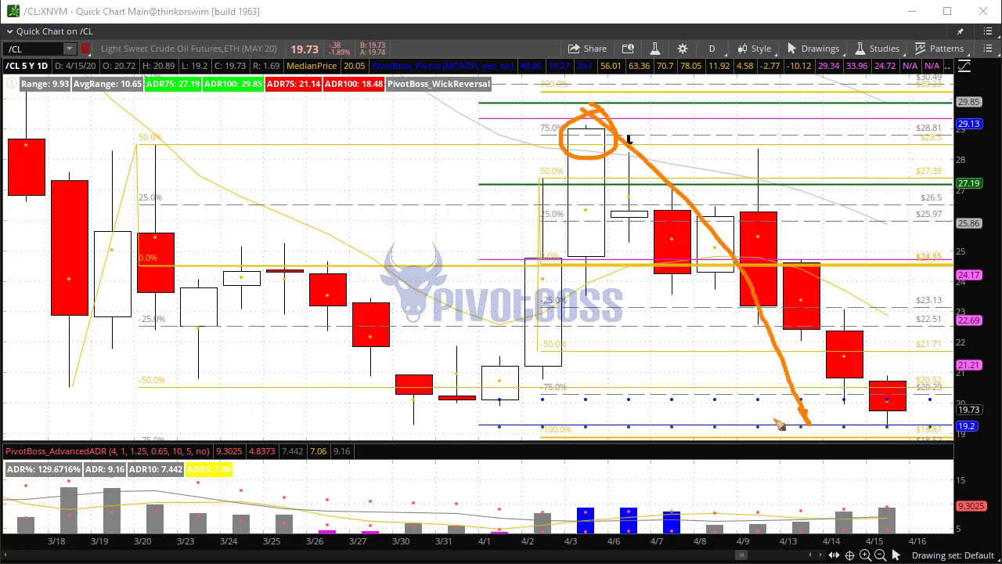
mouse_move(896, 421)
mouse_down()
mouse_move(892, 414)
mouse_move(878, 432)
mouse_move(897, 420)
mouse_move(978, 423)
mouse_move(968, 443)
mouse_move(981, 453)
mouse_up()
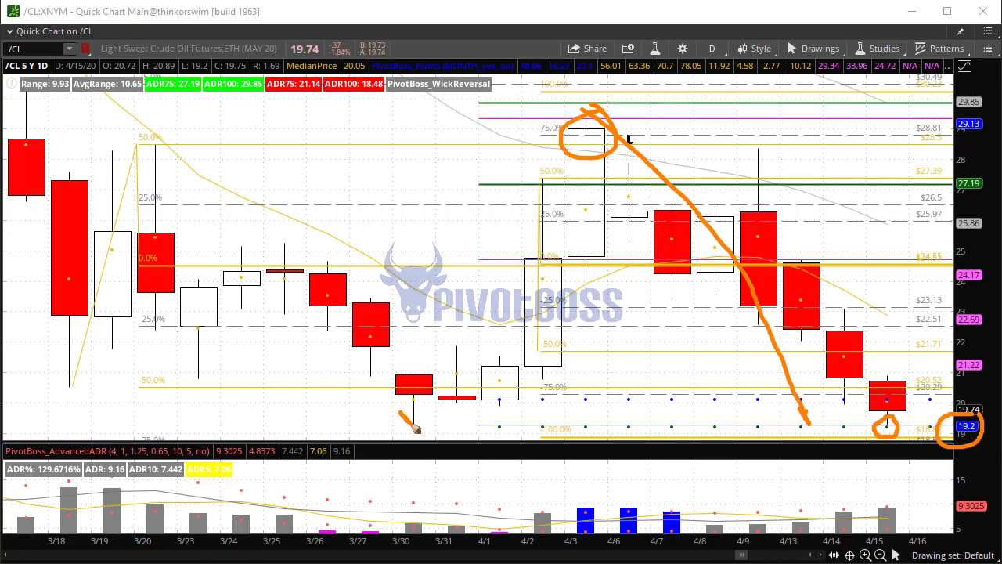
drag(415, 427, 413, 440)
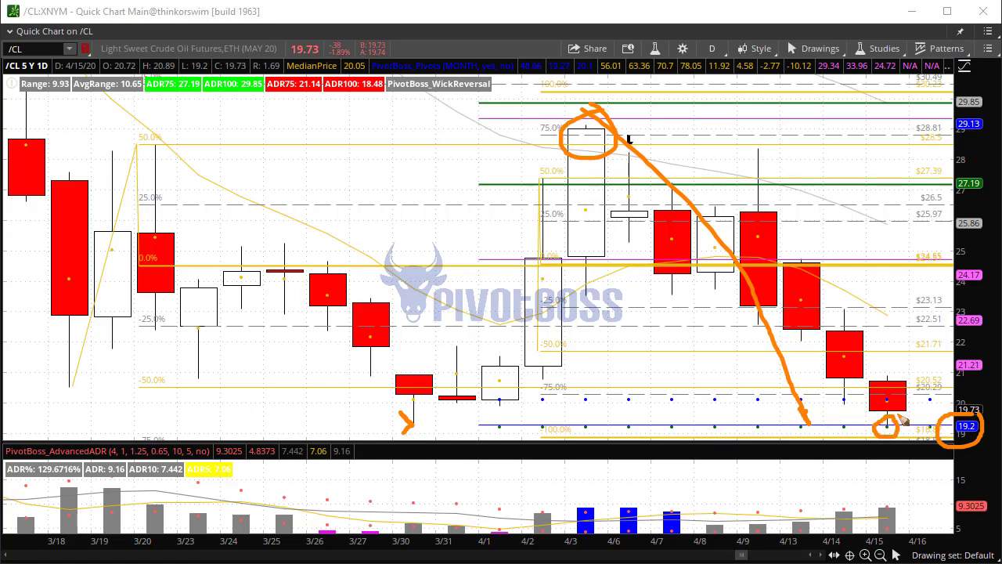
Circle the last-price label and draw level lines from it to the circled 4/15 low.
mouse_move(975, 393)
mouse_down()
mouse_move(955, 414)
mouse_move(979, 429)
mouse_up()
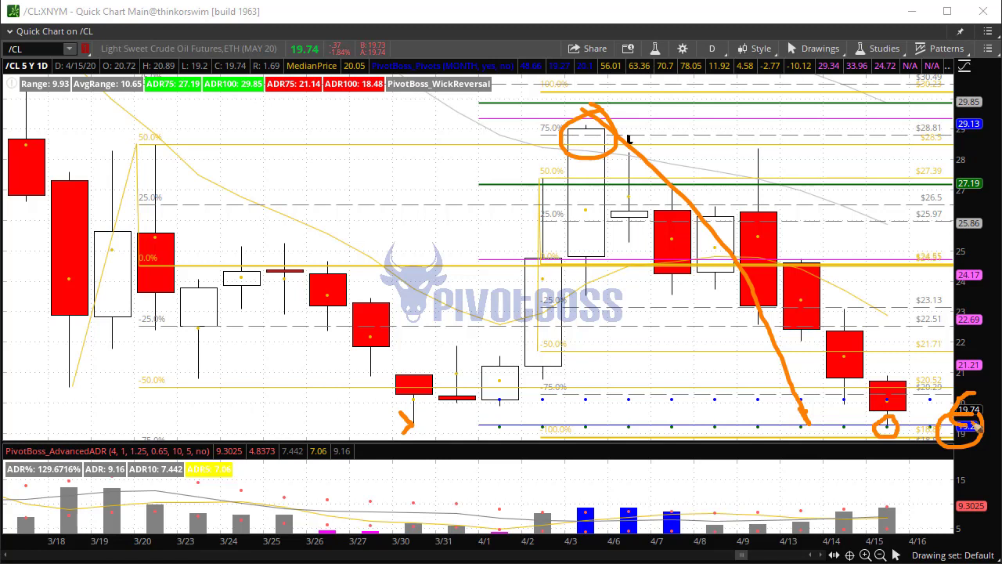
drag(951, 397, 902, 398)
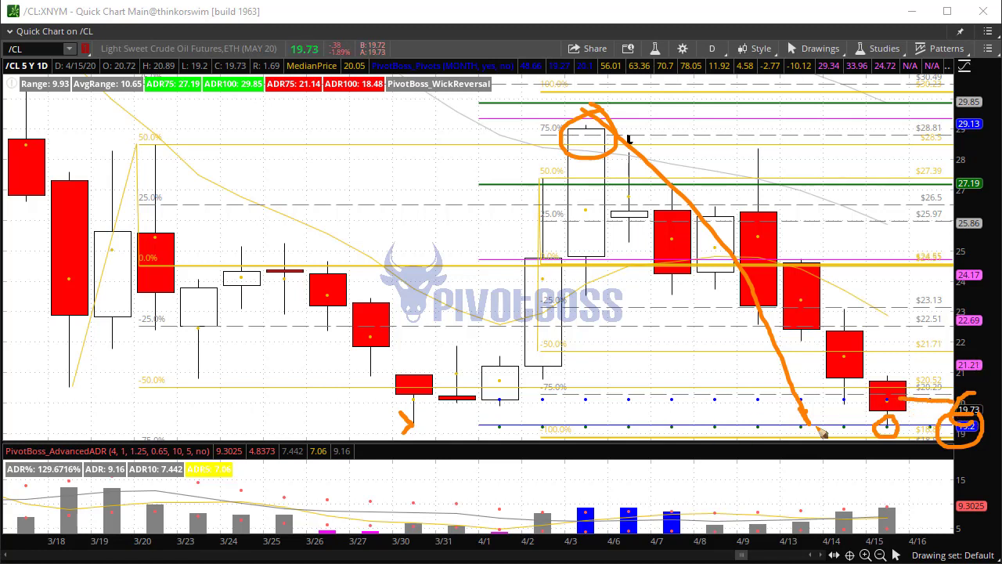
drag(842, 404, 856, 402)
drag(951, 404, 836, 409)
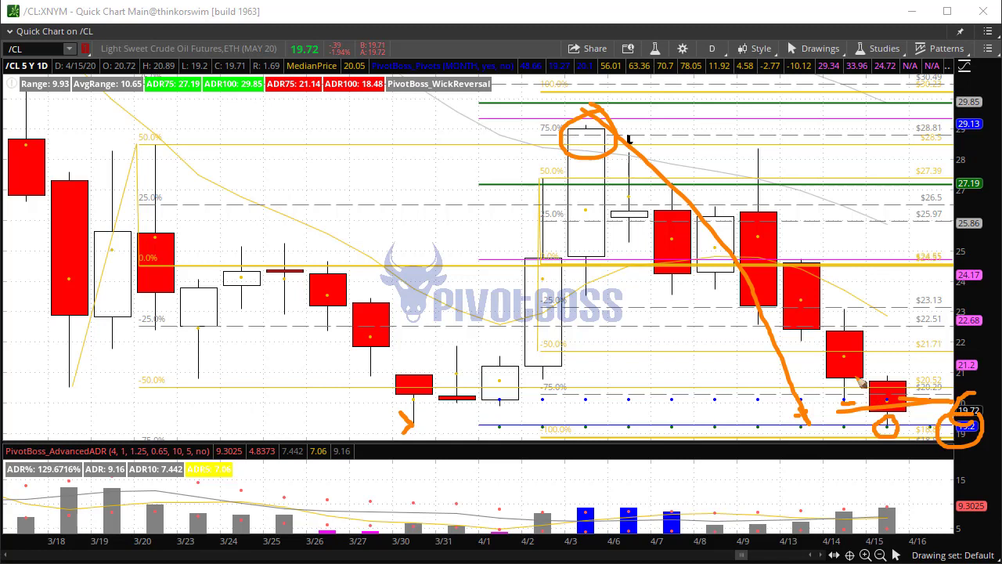
mouse_move(893, 415)
mouse_down()
mouse_move(880, 429)
mouse_move(904, 425)
mouse_up()
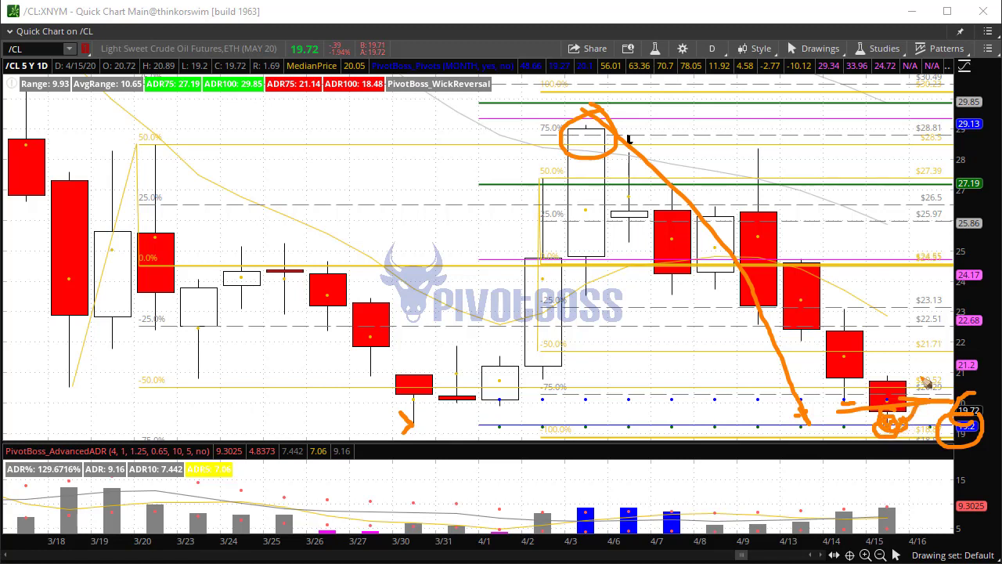
drag(915, 351, 921, 357)
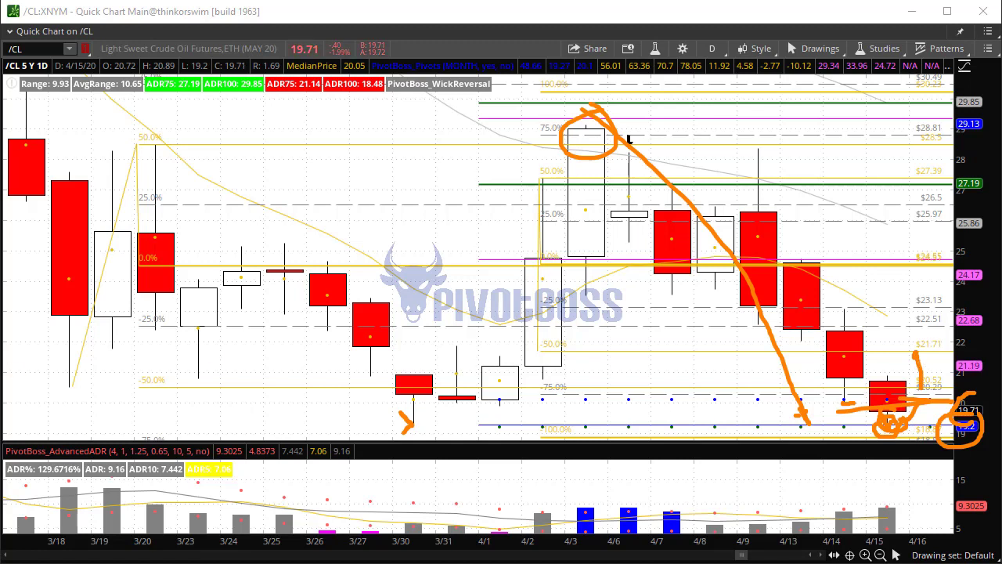
Clear the markup and draw upward arrows projecting a rally from 4/15 through 24.17 toward 29.13.
key(Escape)
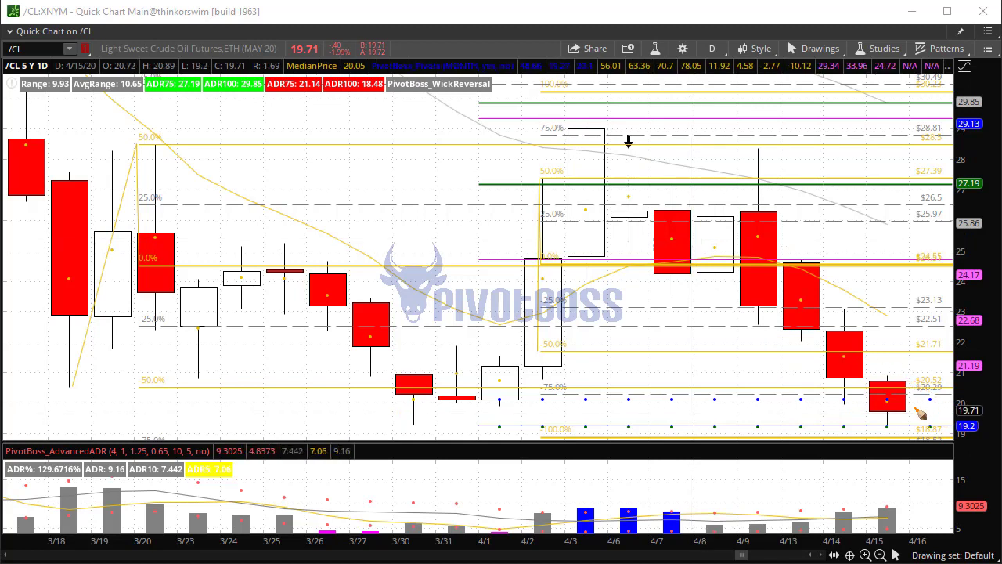
mouse_move(906, 418)
mouse_down()
mouse_move(926, 357)
mouse_move(921, 366)
mouse_move(935, 376)
mouse_up()
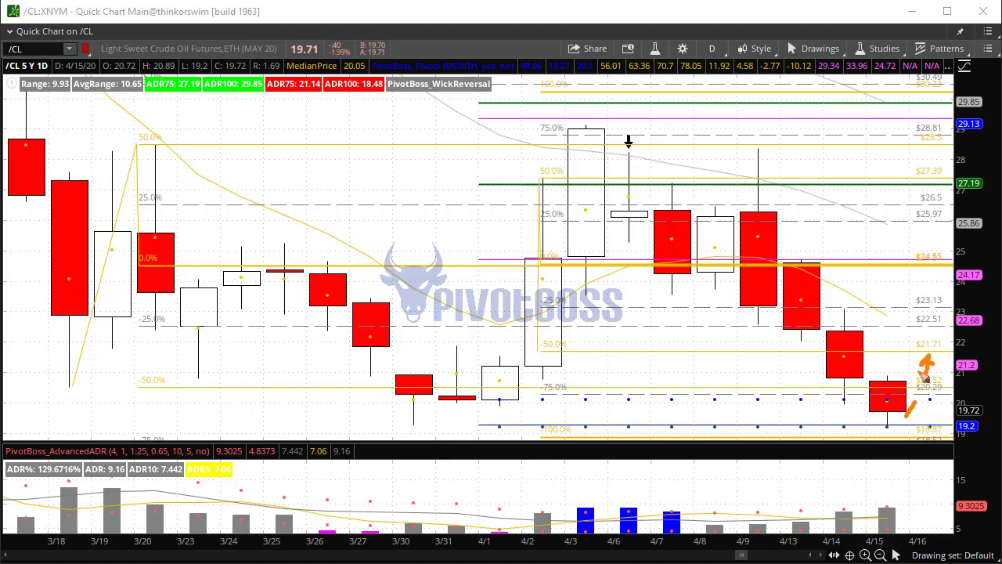
drag(929, 350, 952, 273)
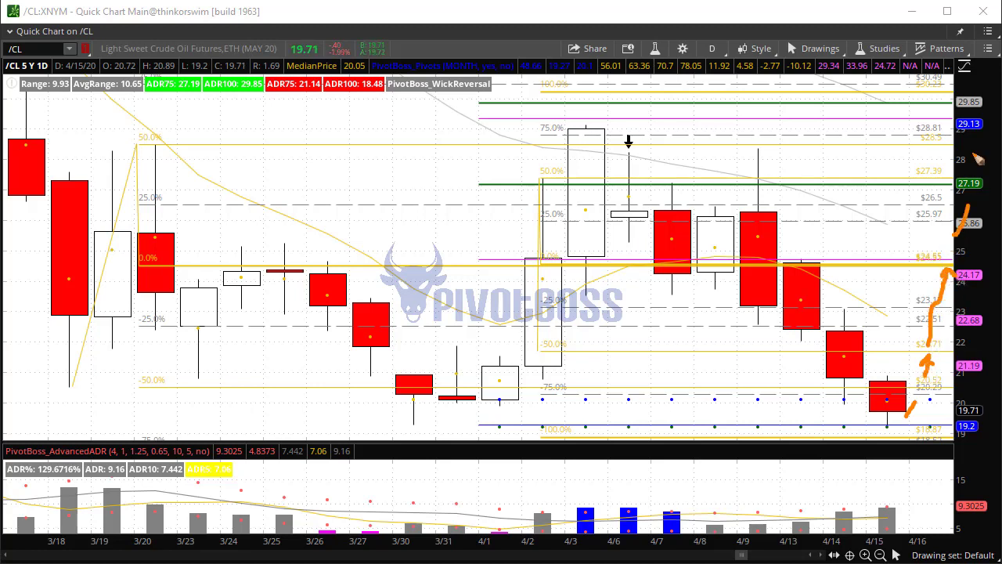
mouse_move(955, 232)
mouse_down()
mouse_move(977, 133)
mouse_move(972, 166)
mouse_up()
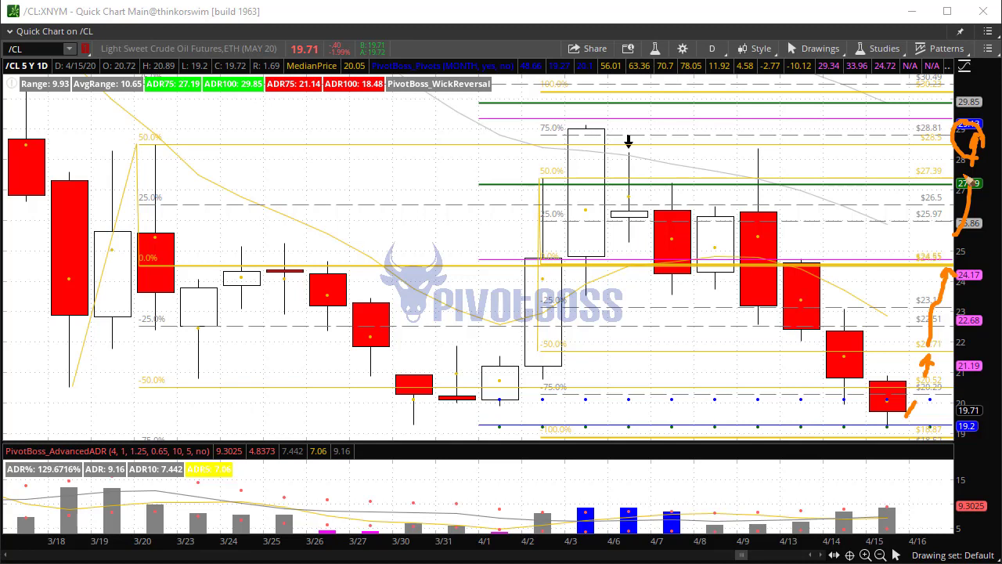
drag(532, 400, 628, 139)
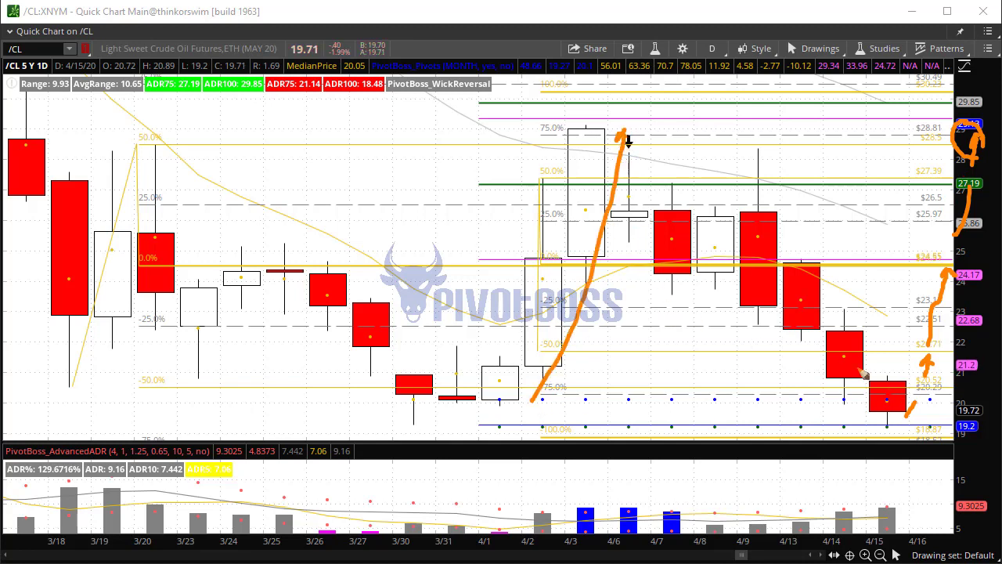
drag(916, 421, 994, 176)
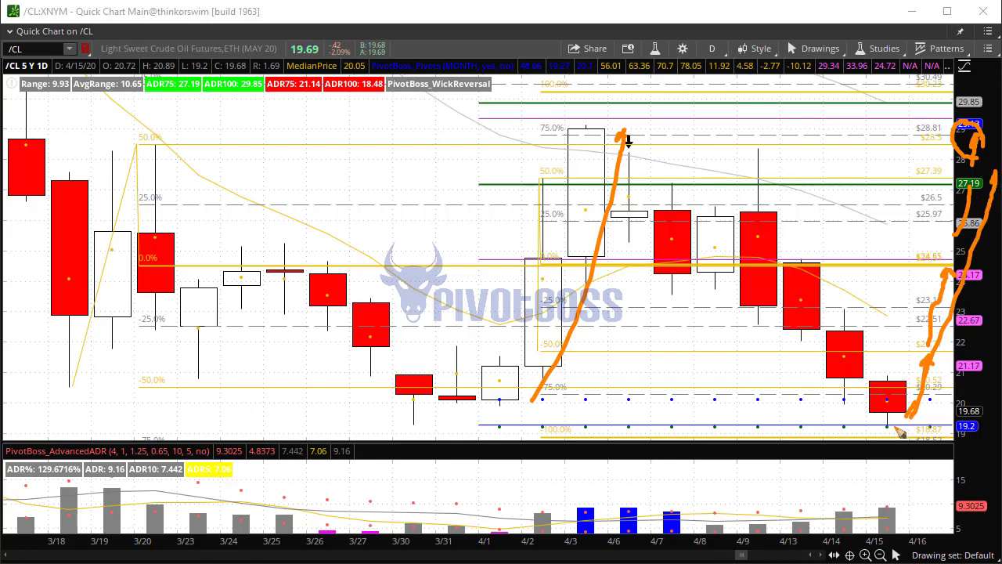
Circle the 3/30–4/1, 3/18 and 4/15 lows, then clear the markup.
drag(434, 397, 509, 401)
mouse_move(63, 383)
mouse_down()
mouse_move(103, 399)
mouse_move(64, 382)
mouse_up()
drag(861, 427, 912, 423)
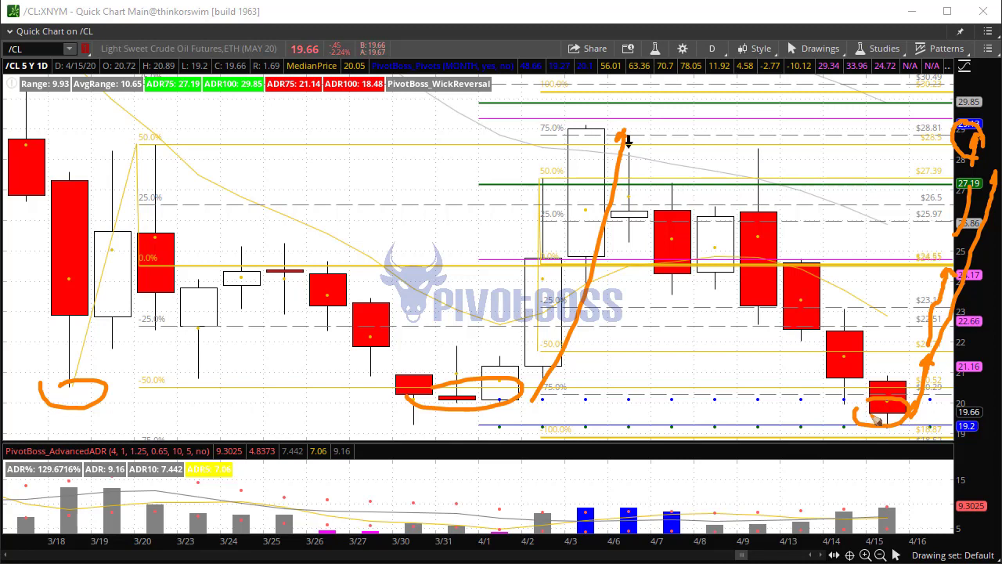
key(Escape)
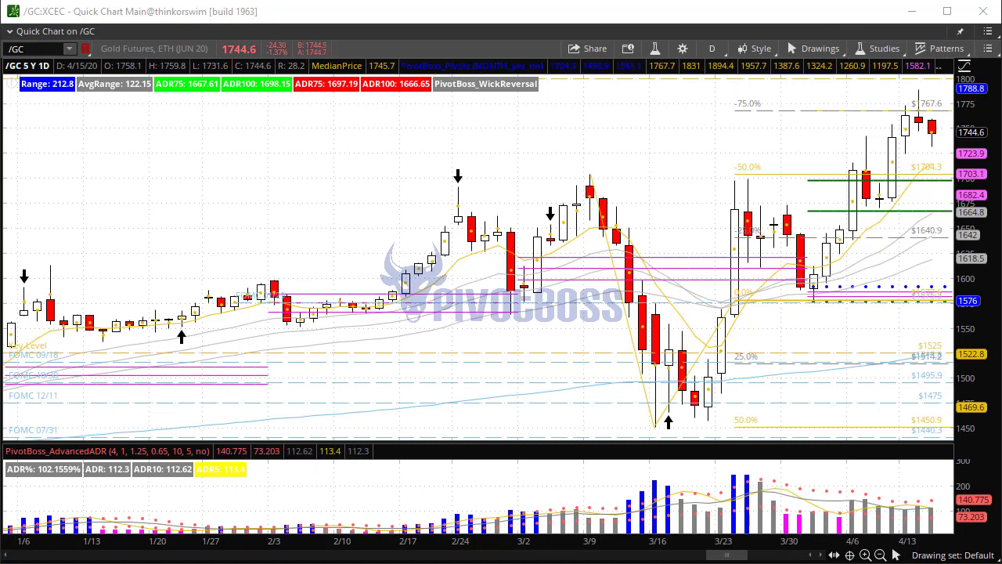
Draw orange channel lines from the March low and late February, and circle the 1788.8 and 1744.6 labels.
mouse_move(705, 427)
mouse_down()
mouse_move(913, 203)
mouse_move(950, 142)
mouse_up()
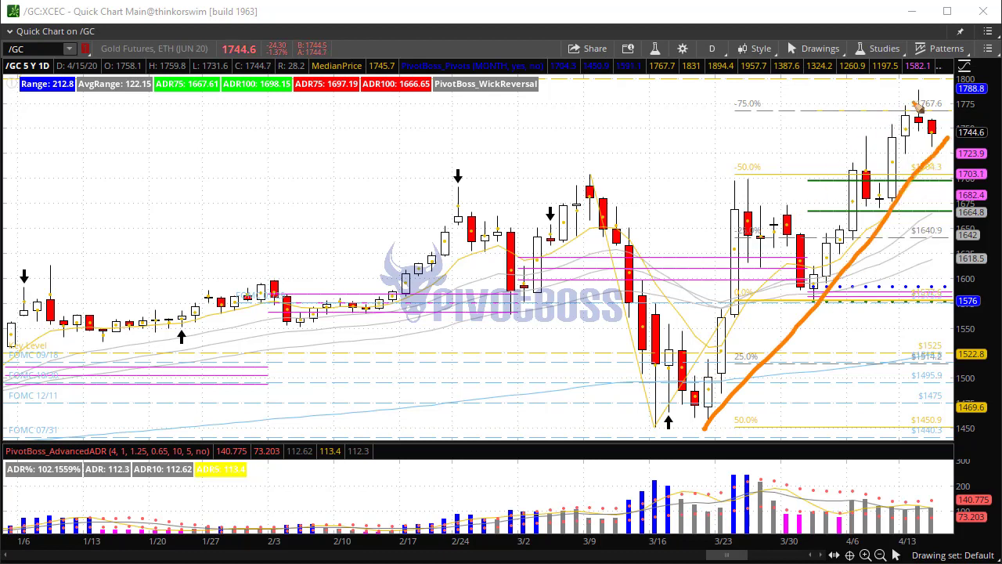
drag(930, 83, 489, 277)
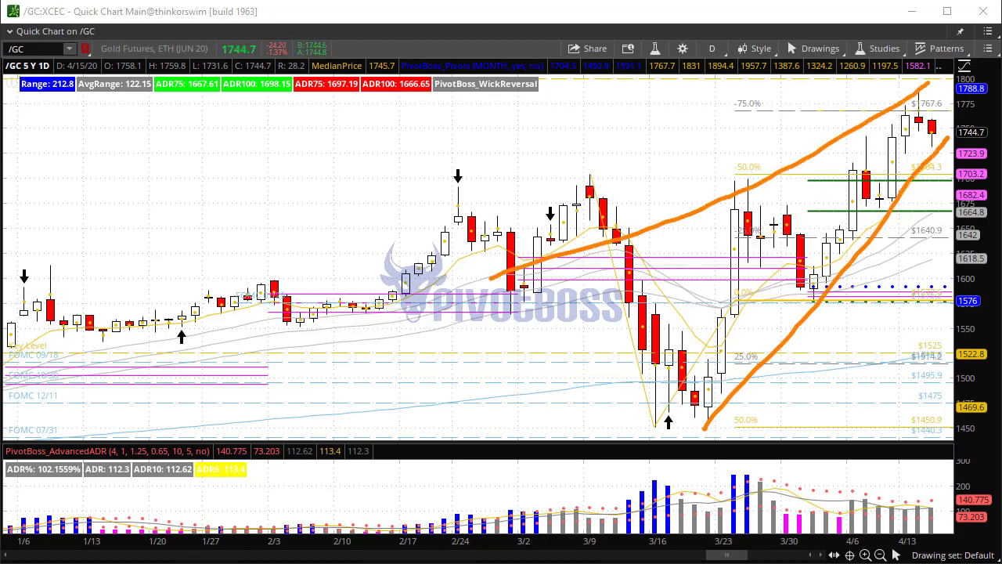
drag(889, 133, 927, 133)
mouse_move(943, 146)
mouse_down()
mouse_move(959, 88)
mouse_move(981, 72)
mouse_up()
mouse_move(988, 122)
mouse_down()
mouse_move(951, 127)
mouse_move(996, 136)
mouse_up()
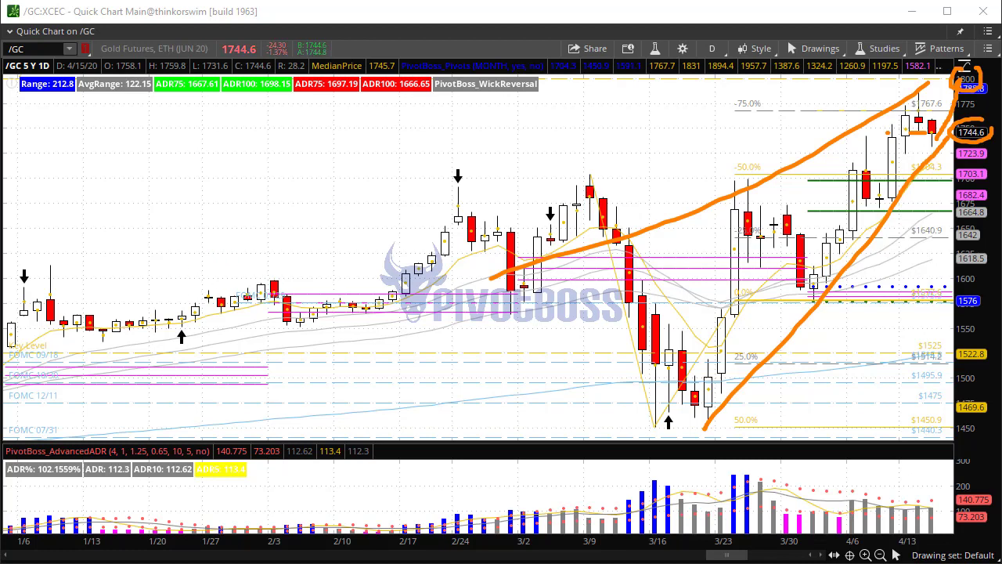
Erase the channel, sketch a rise to the 4/13 high with a pullback near 1723, then erase it.
key(Escape)
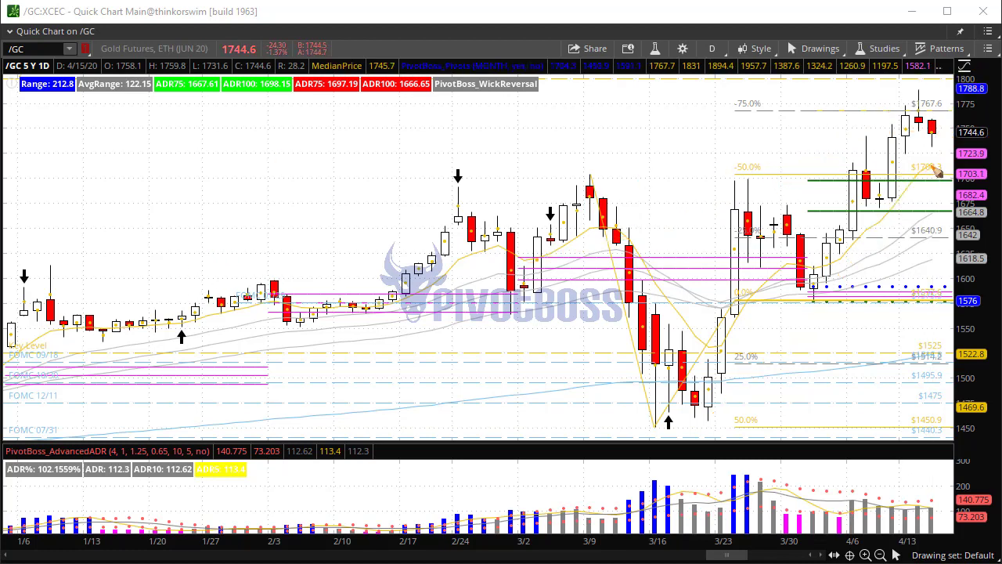
drag(935, 162, 954, 164)
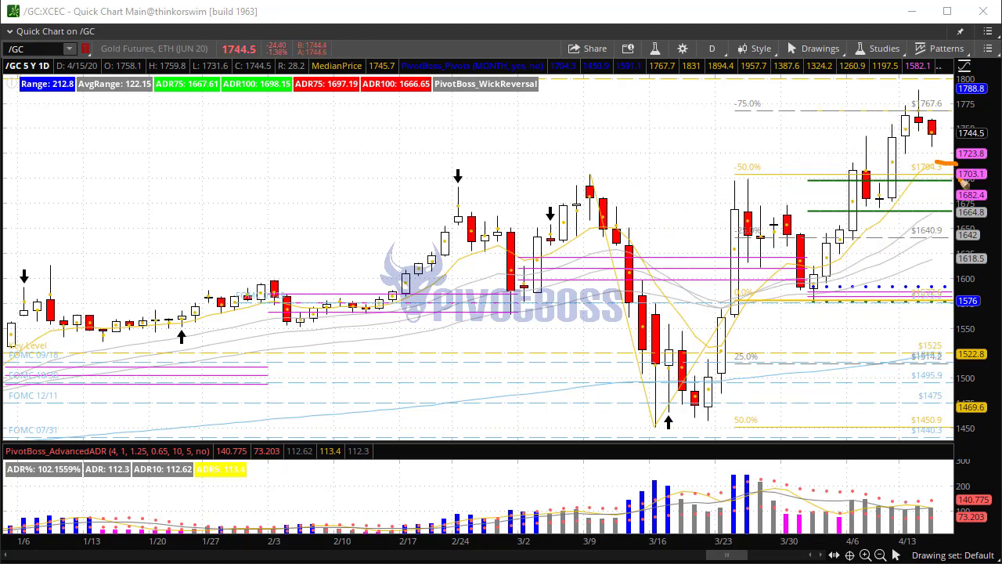
mouse_move(864, 169)
mouse_down()
mouse_move(956, 181)
mouse_move(945, 188)
mouse_up()
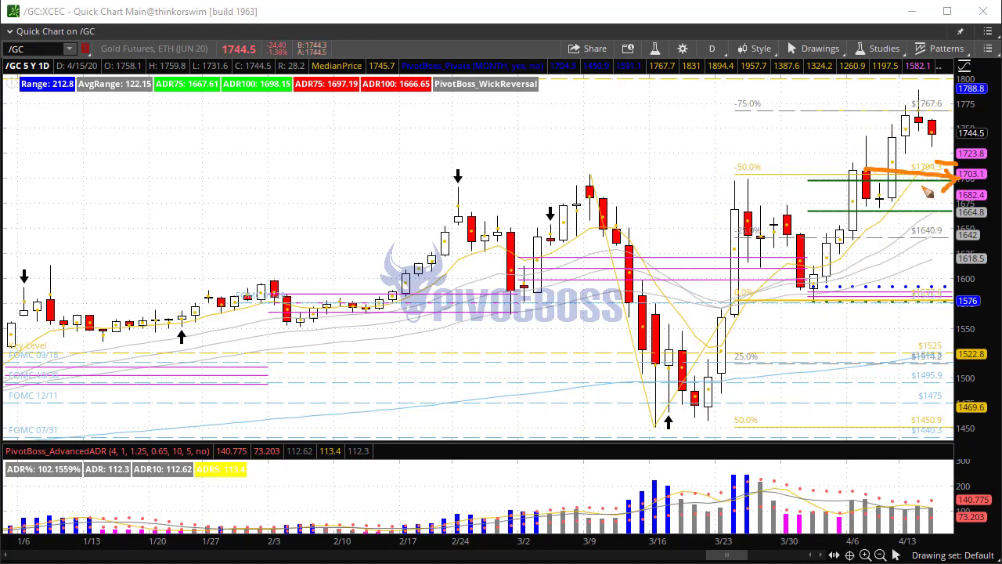
mouse_move(893, 155)
mouse_down()
mouse_move(914, 90)
mouse_move(910, 135)
mouse_move(924, 178)
mouse_move(974, 39)
mouse_up()
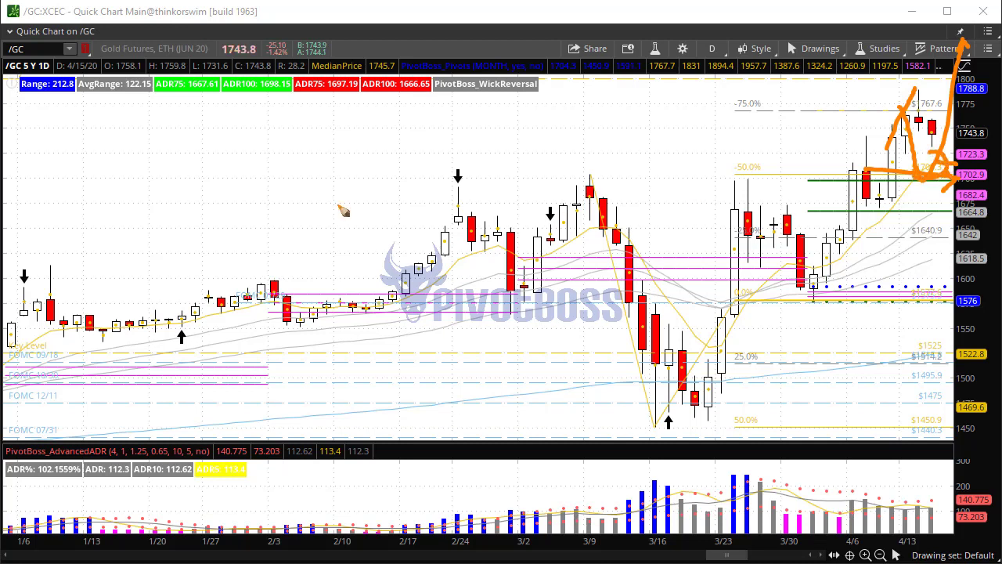
key(Escape)
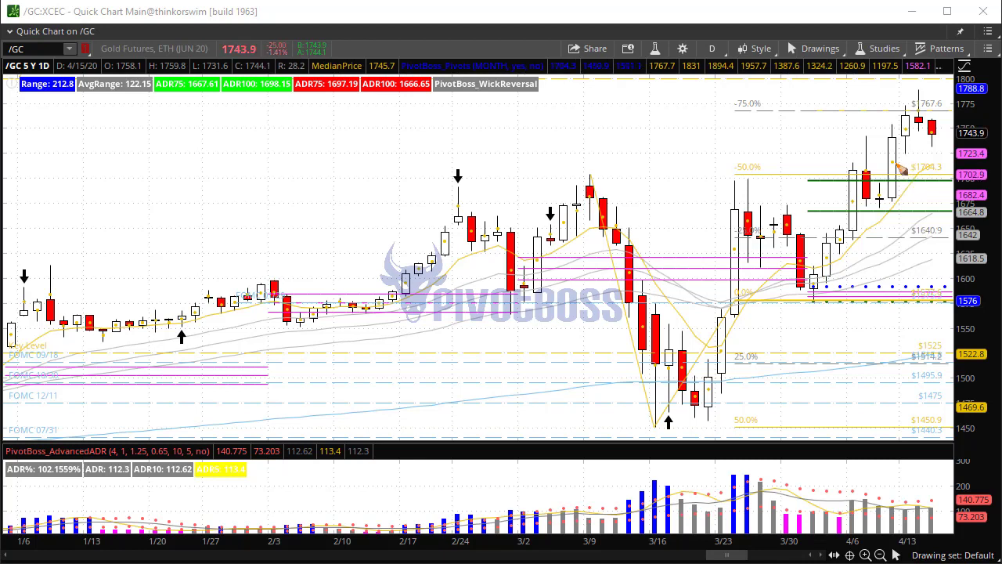
Sketch a rise from the last candles toward 1800, then clear all markup.
mouse_move(916, 134)
mouse_down()
mouse_move(938, 137)
mouse_move(914, 140)
mouse_move(927, 139)
mouse_up()
mouse_move(933, 138)
mouse_down()
mouse_move(958, 72)
mouse_move(975, 71)
mouse_move(977, 96)
mouse_up()
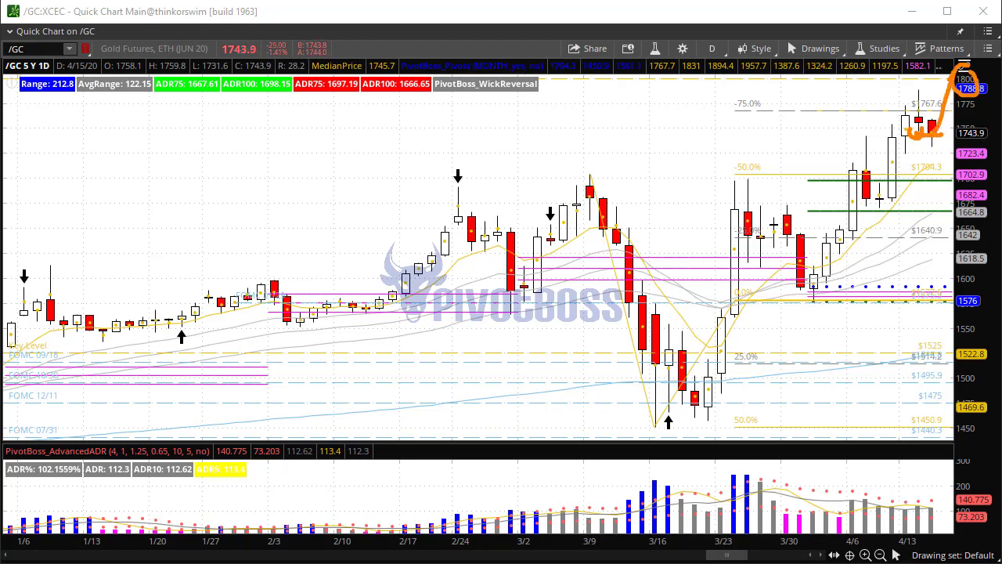
key(Escape)
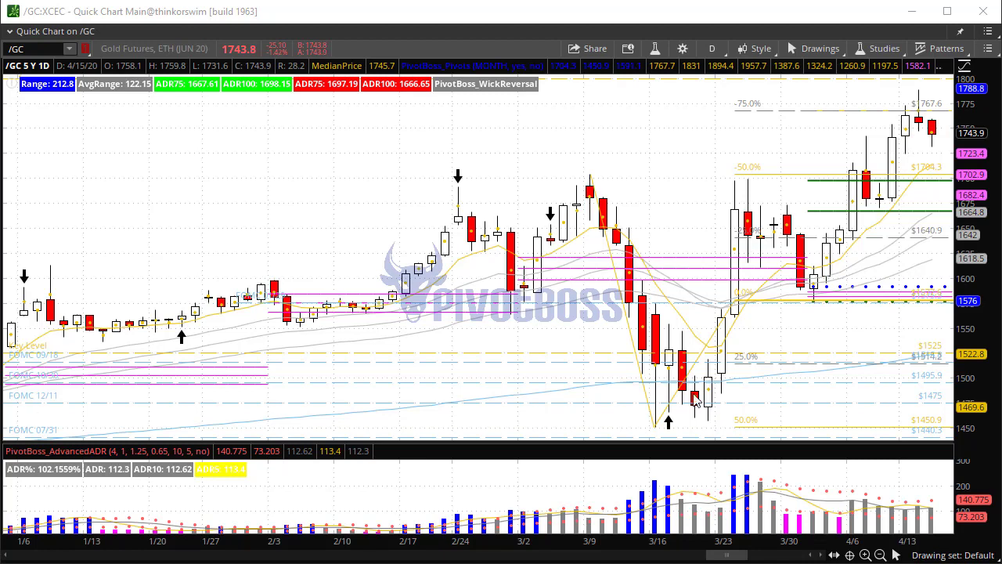